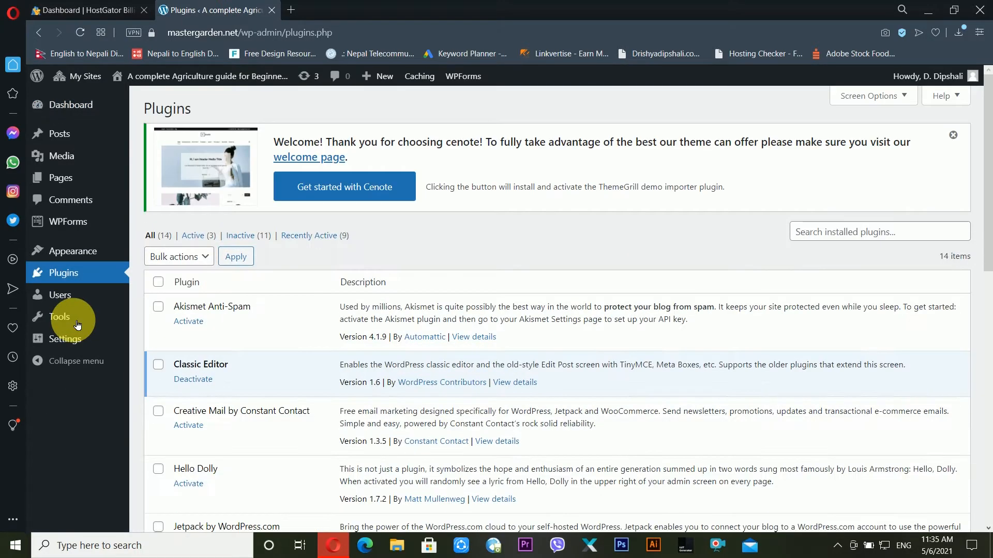
Look through the list of installed plugins on the WordPress site
scroll(429, 243, down, 7)
scroll(428, 243, up, 8)
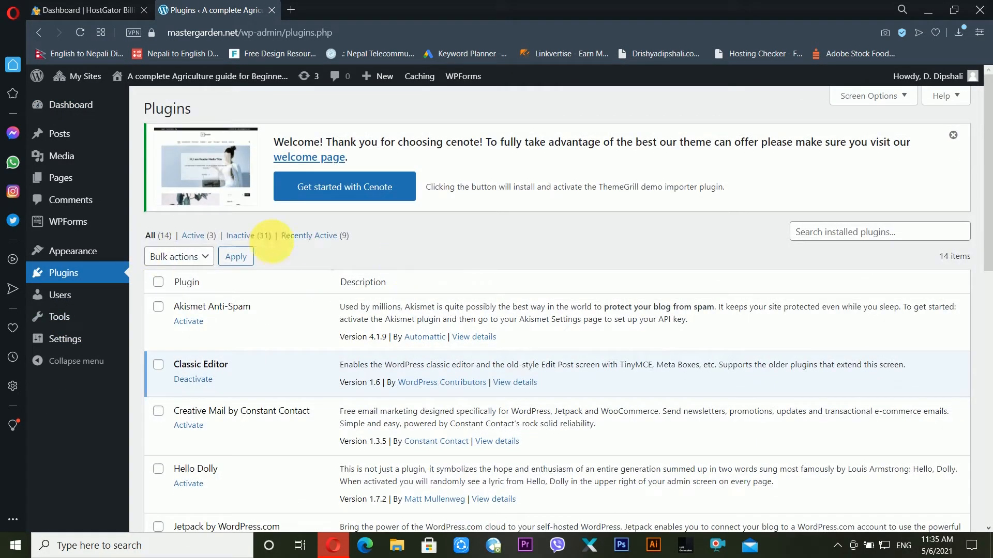
scroll(827, 259, down, 12)
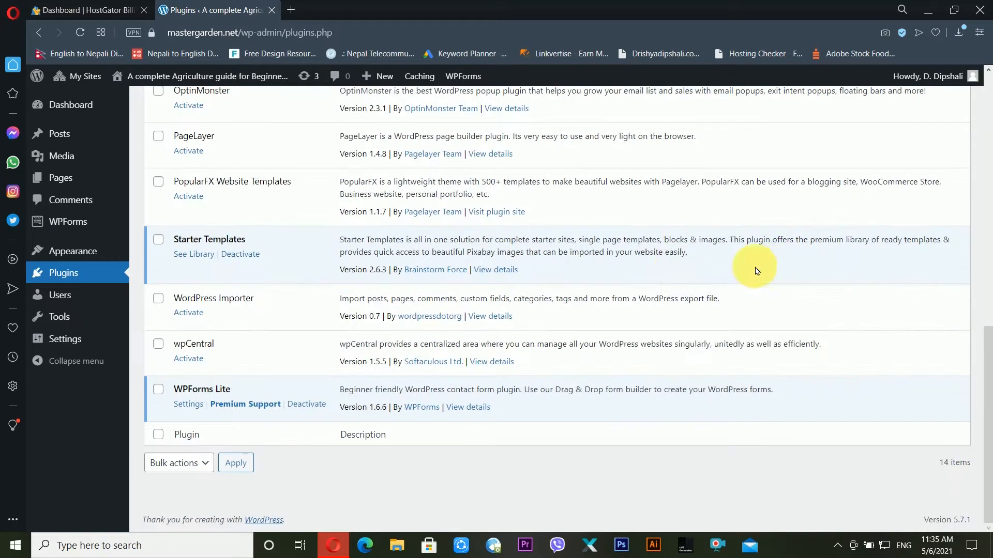
scroll(284, 277, up, 9)
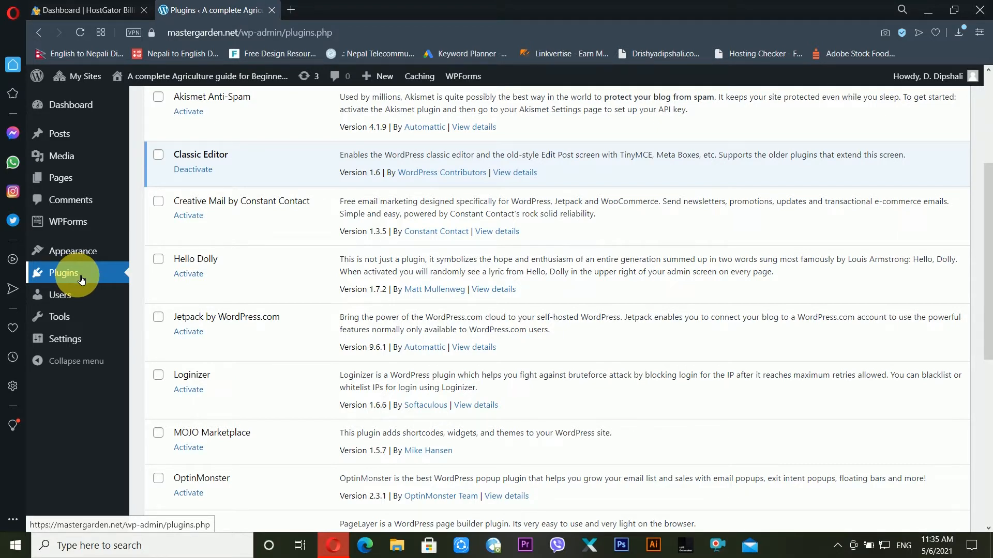
Open the installed themes page and dismiss the Cenote welcome notice
click(78, 252)
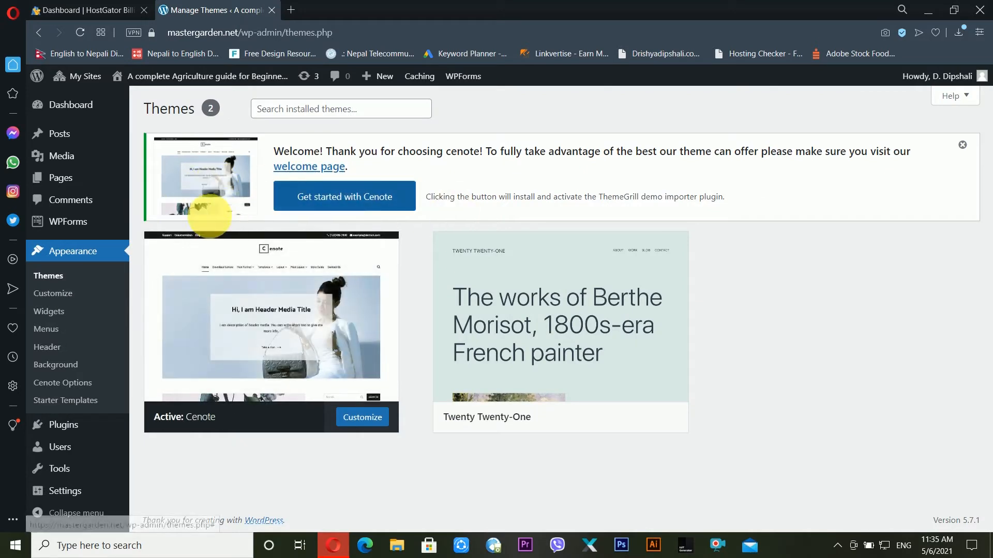
click(961, 145)
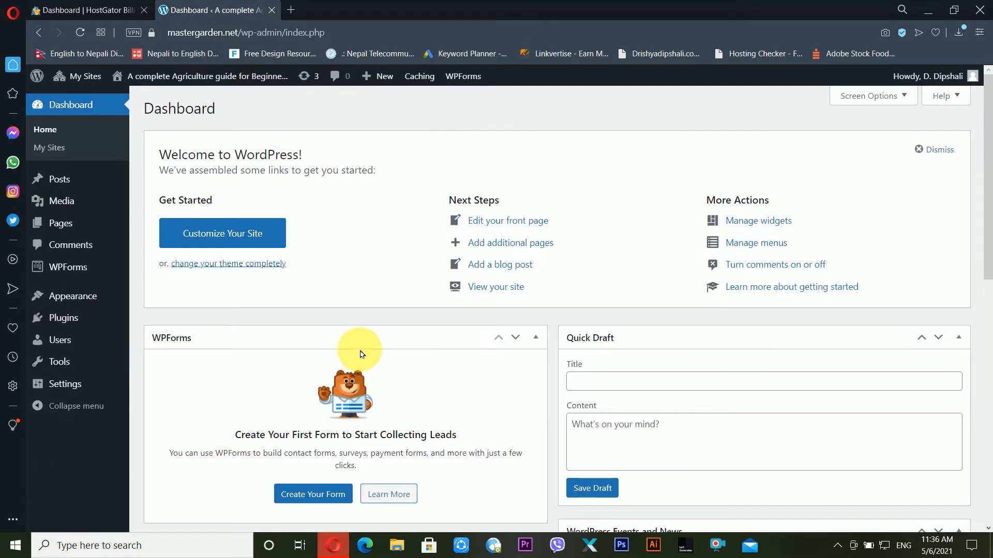
Look over the dashboard widgets and open the site's comments list
scroll(439, 333, down, 6)
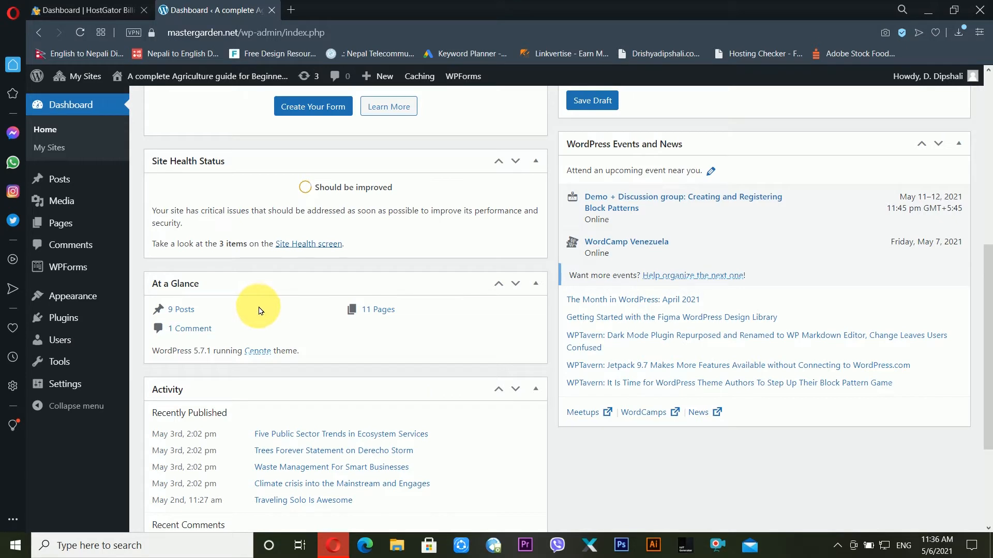
click(51, 264)
scroll(400, 308, down, 3)
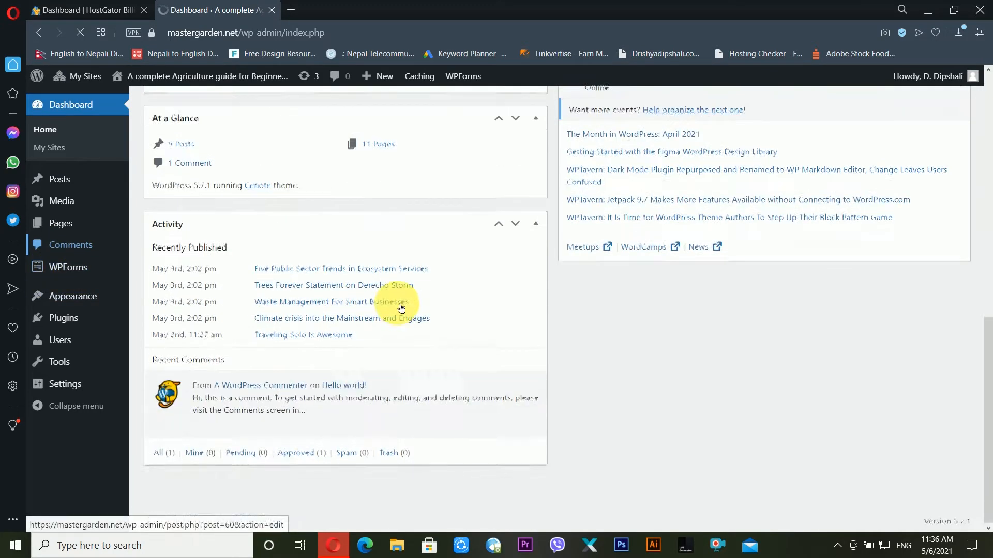
scroll(402, 307, up, 9)
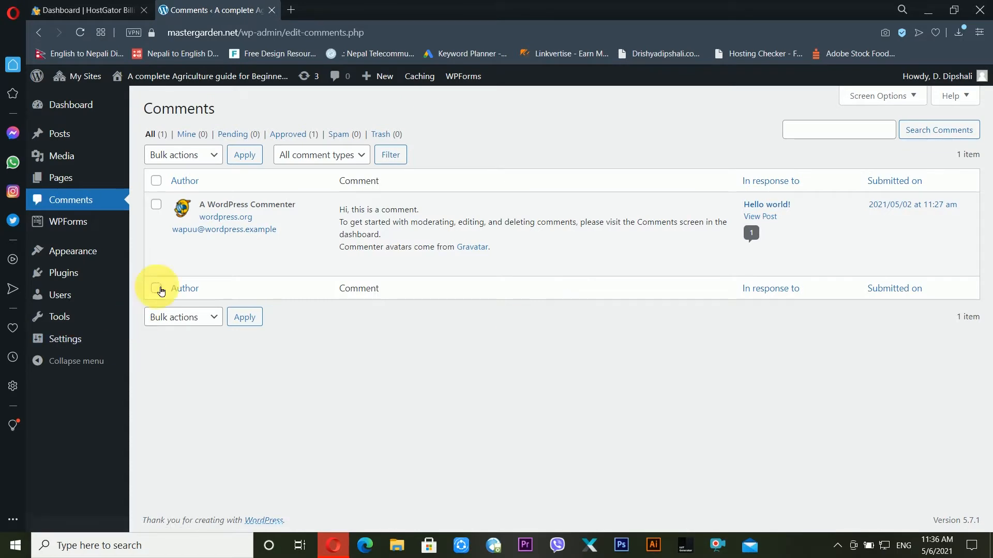
Select all installed plugins and apply the Deactivate bulk action to them
mouse_move(125, 255)
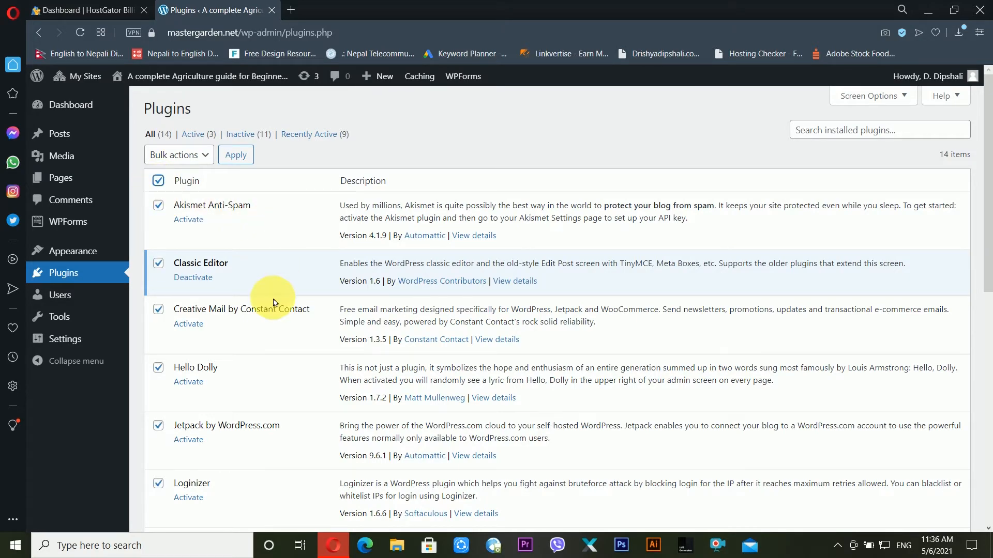
scroll(275, 310, down, 10)
scroll(211, 204, up, 10)
click(179, 155)
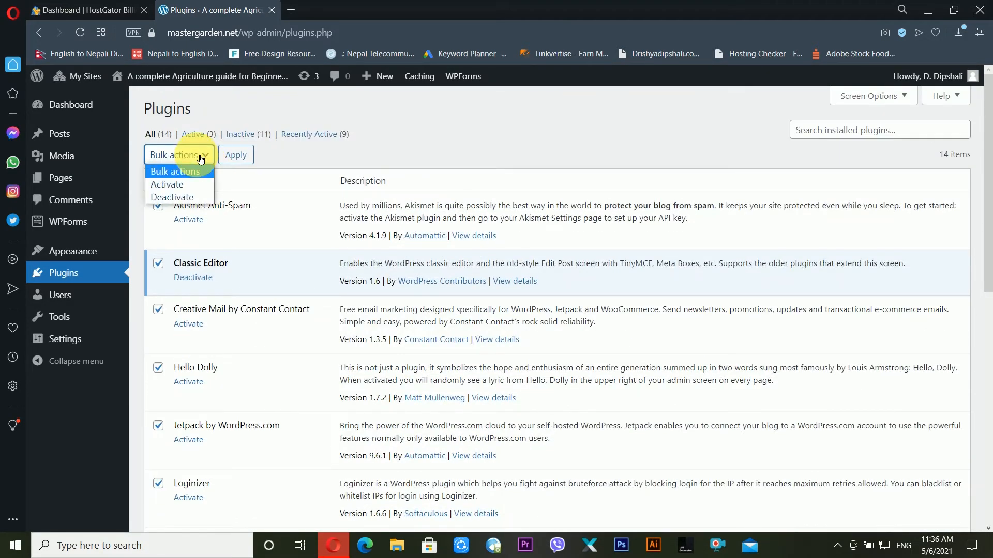
click(189, 205)
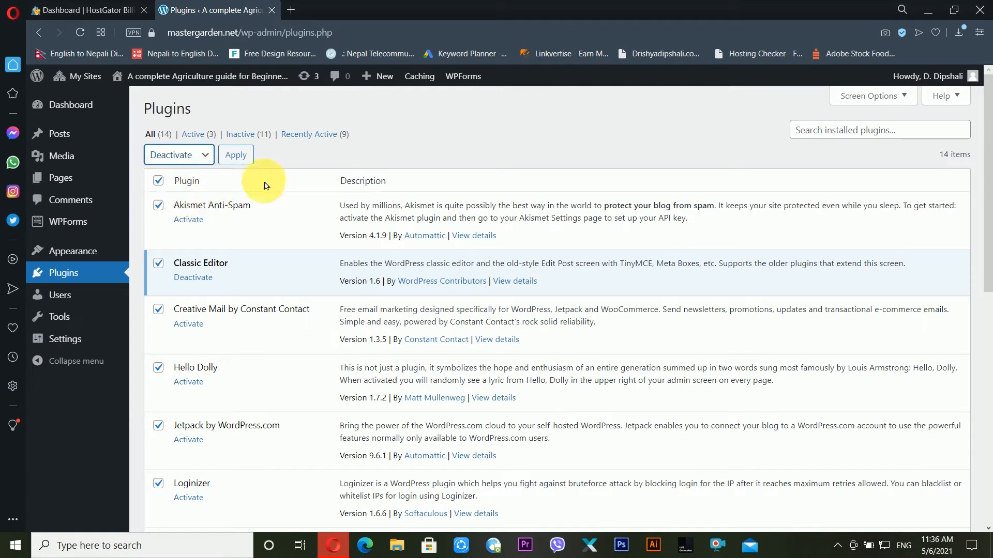
click(231, 162)
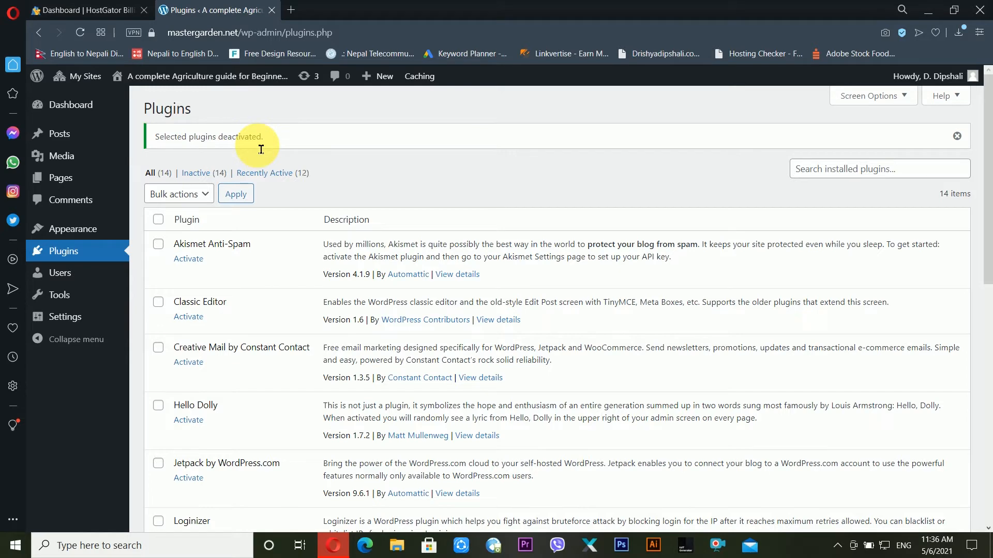
Check the inactive plugins and view the installed themes
click(205, 178)
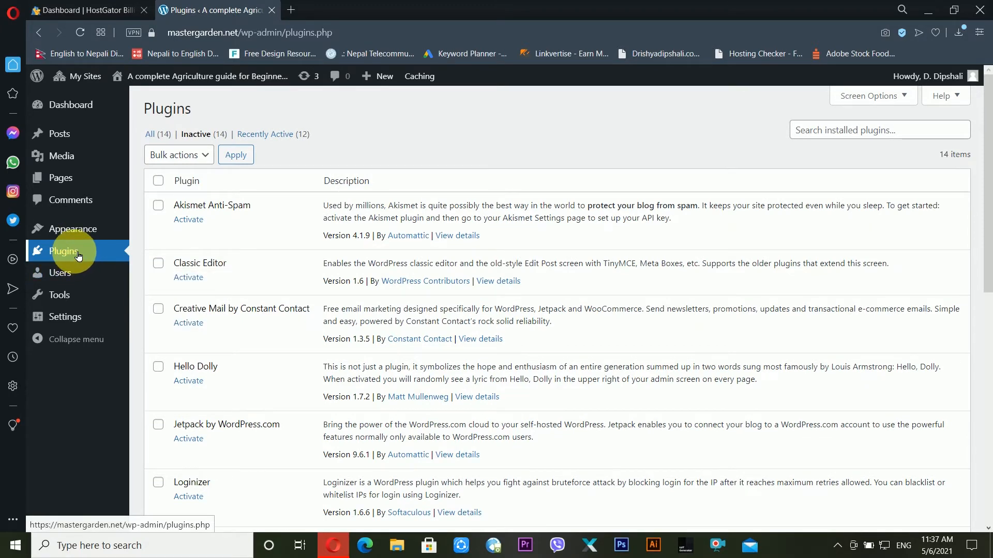
click(167, 233)
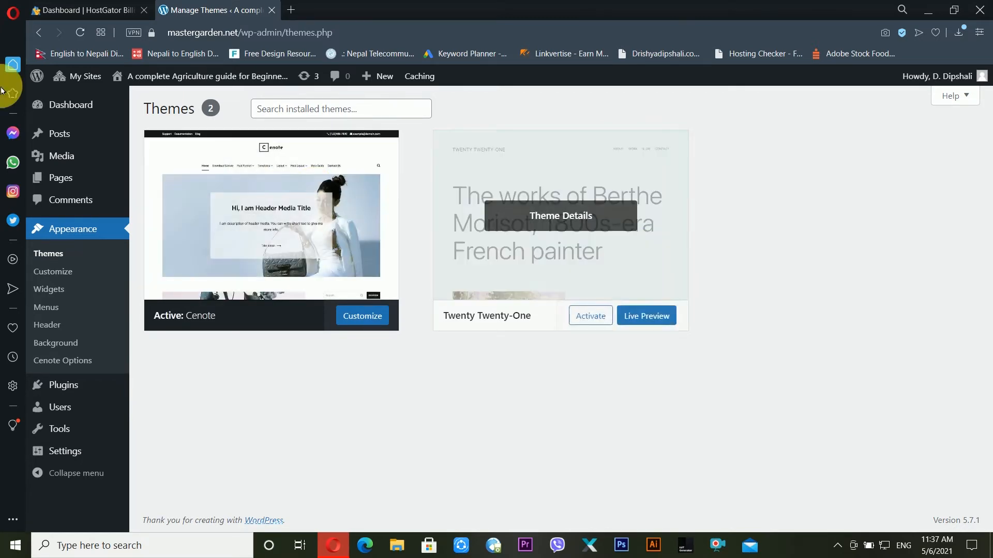
Switch to the HostGator portal, look over its dashboard and open the hosting packages list
click(87, 14)
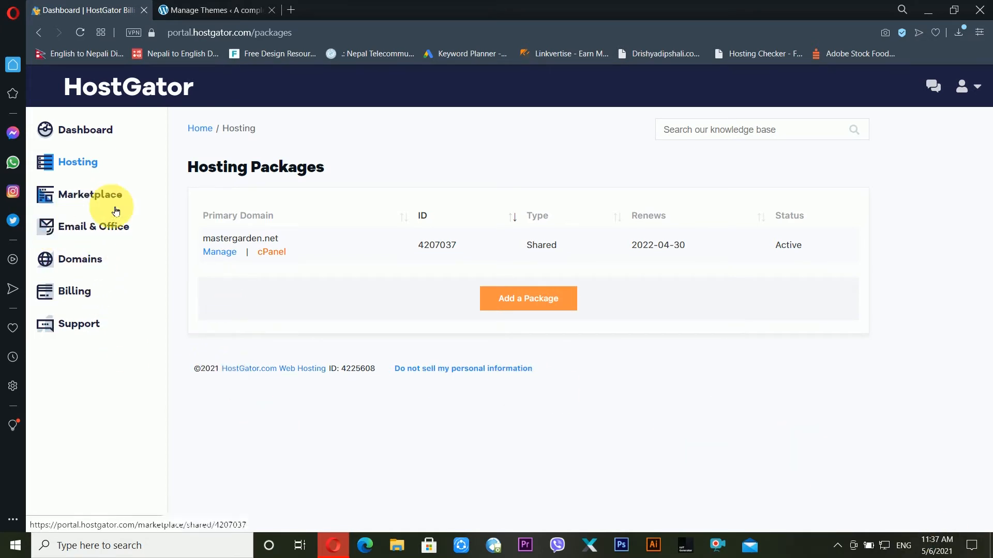
click(98, 135)
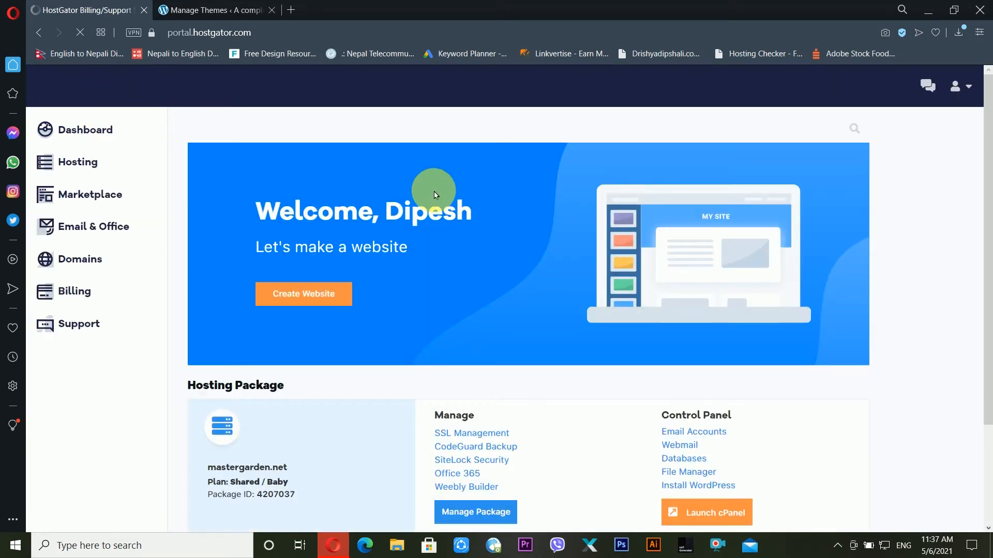
scroll(439, 207, down, 3)
scroll(472, 244, up, 3)
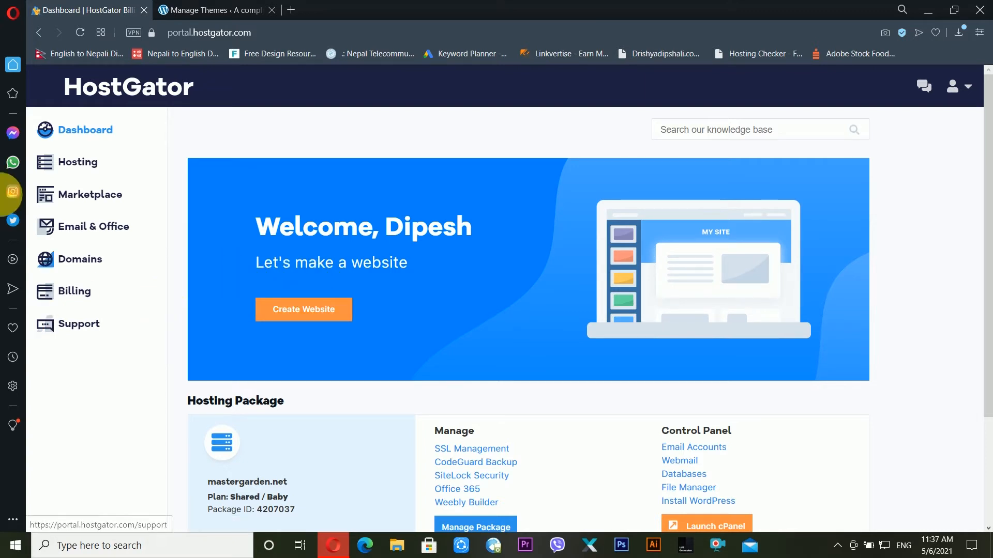
click(68, 165)
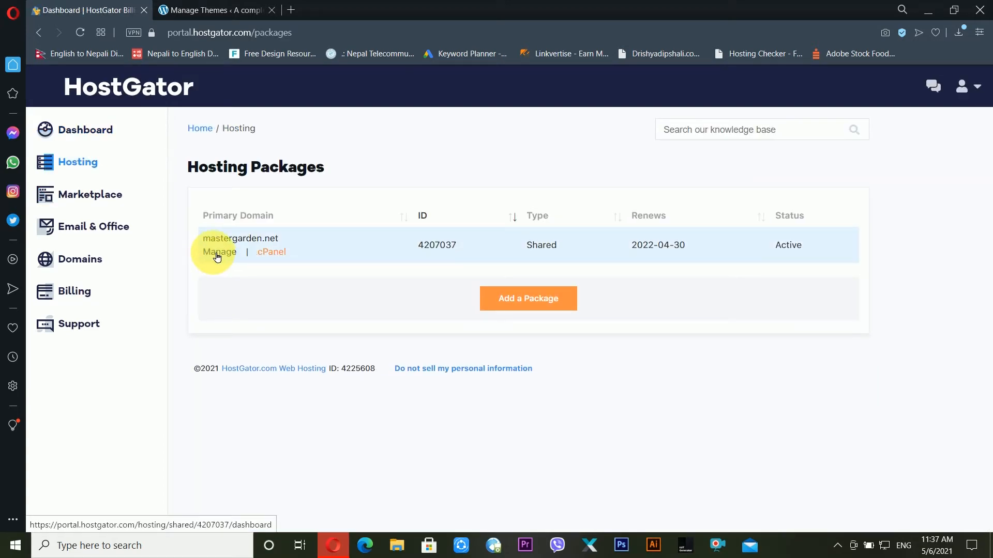
Open cPanel for the mastergarden.net hosting package and bring up its File Manager in a new tab
click(271, 253)
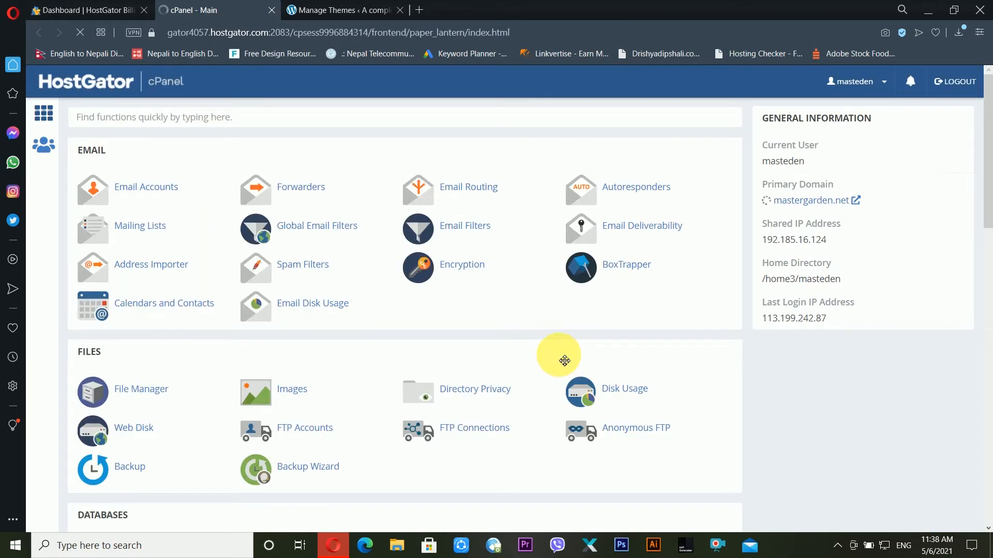
scroll(259, 255, down, 6)
scroll(269, 285, down, 6)
scroll(280, 312, up, 15)
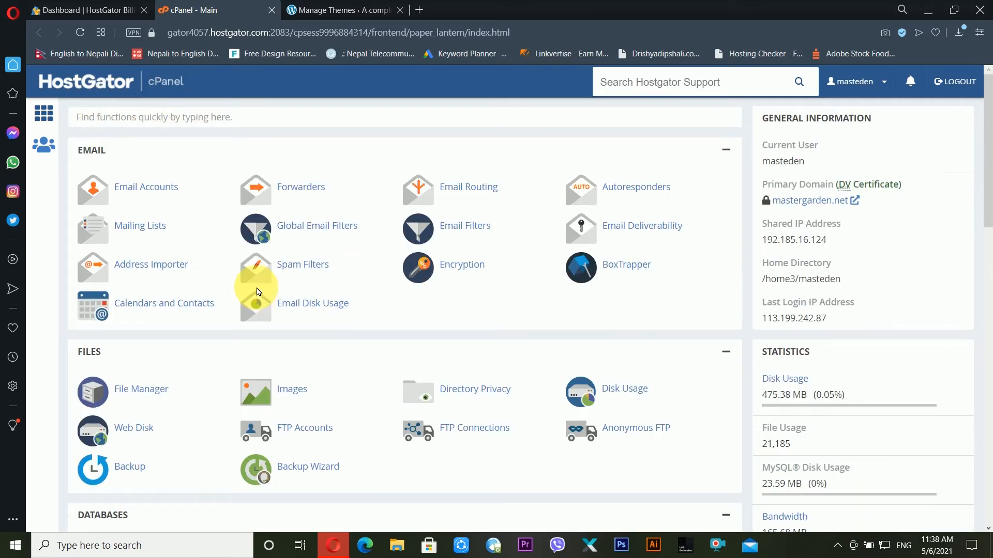
scroll(178, 254, down, 3)
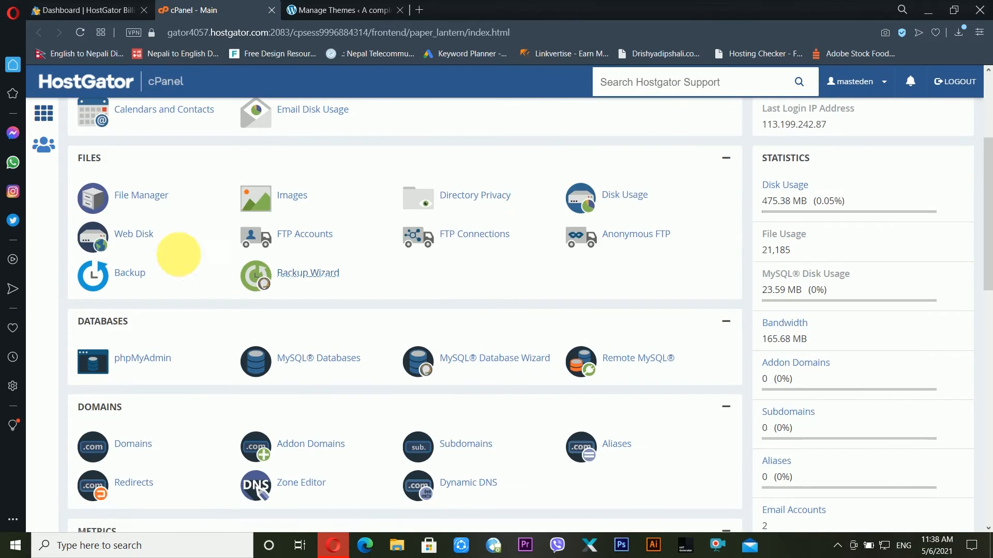
middle_click(130, 195)
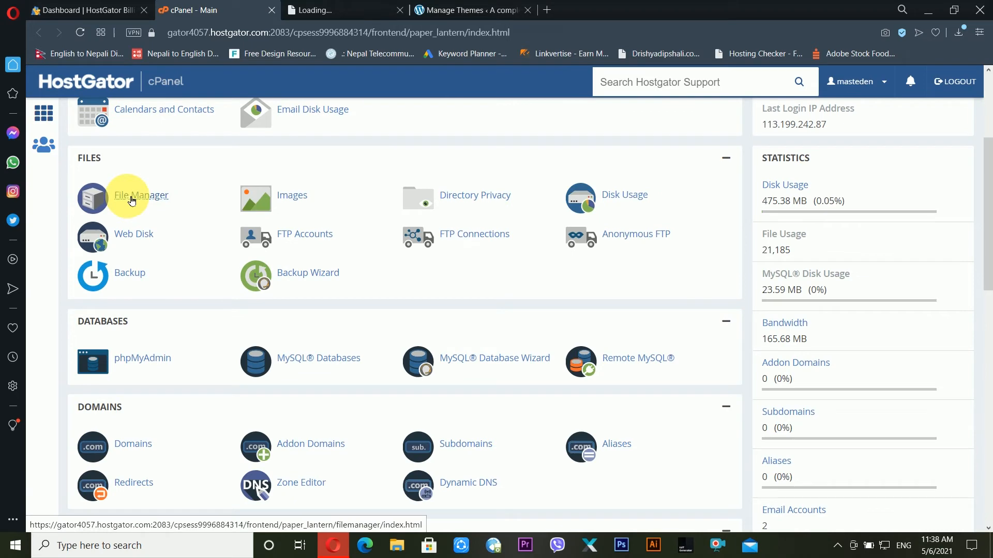
click(341, 12)
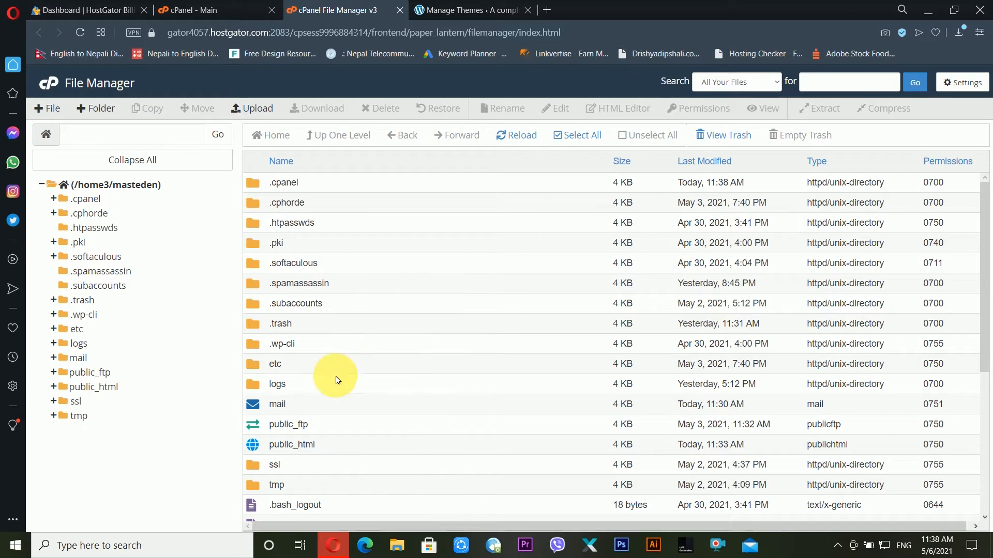
Open wp-config.php from the public_html folder in the code editor with utf-8 encoding
double_click(253, 445)
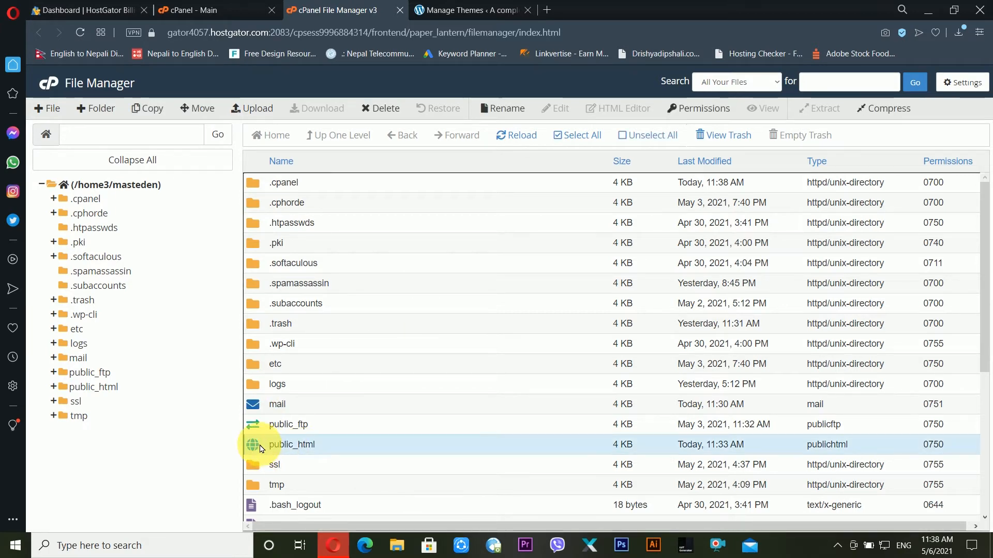
scroll(295, 409, down, 3)
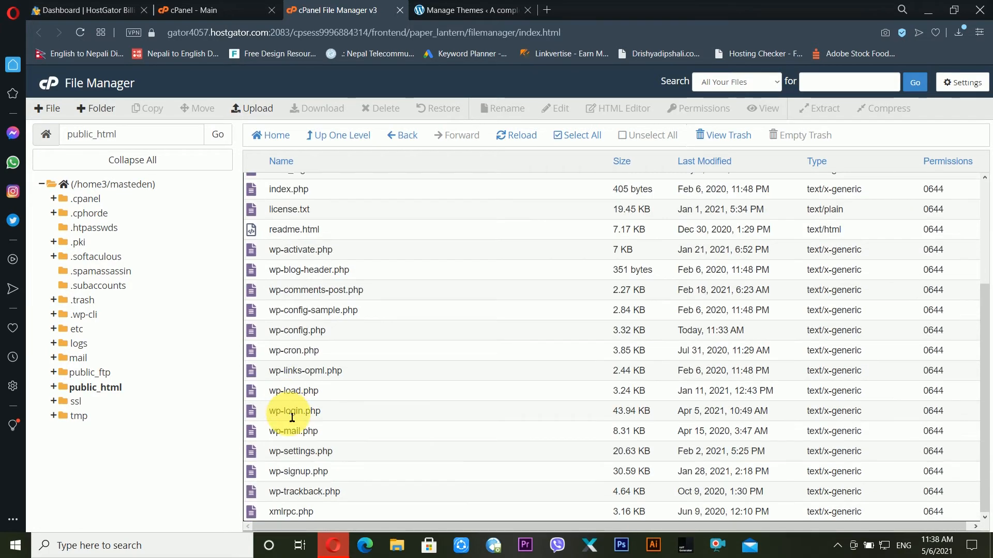
click(253, 333)
click(556, 107)
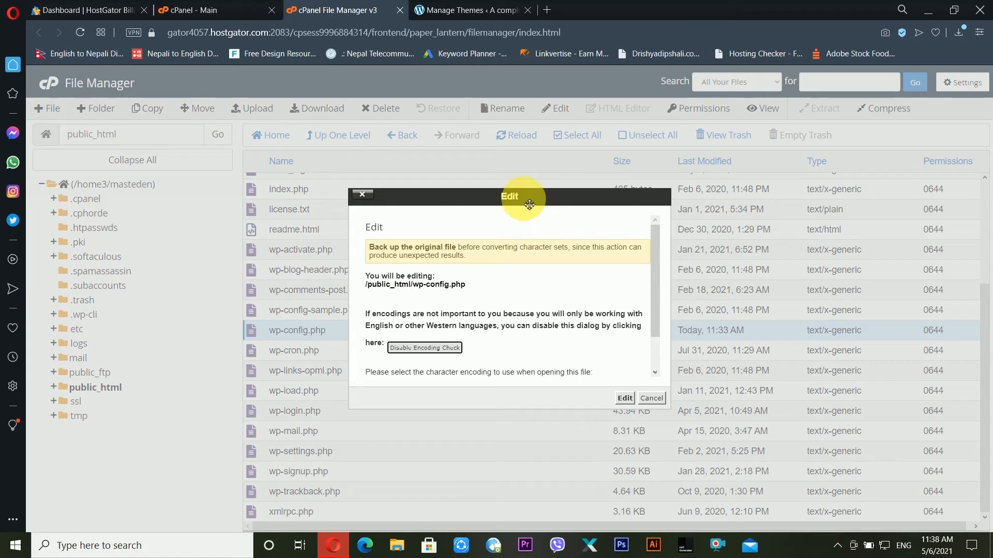
scroll(516, 336, down, 1)
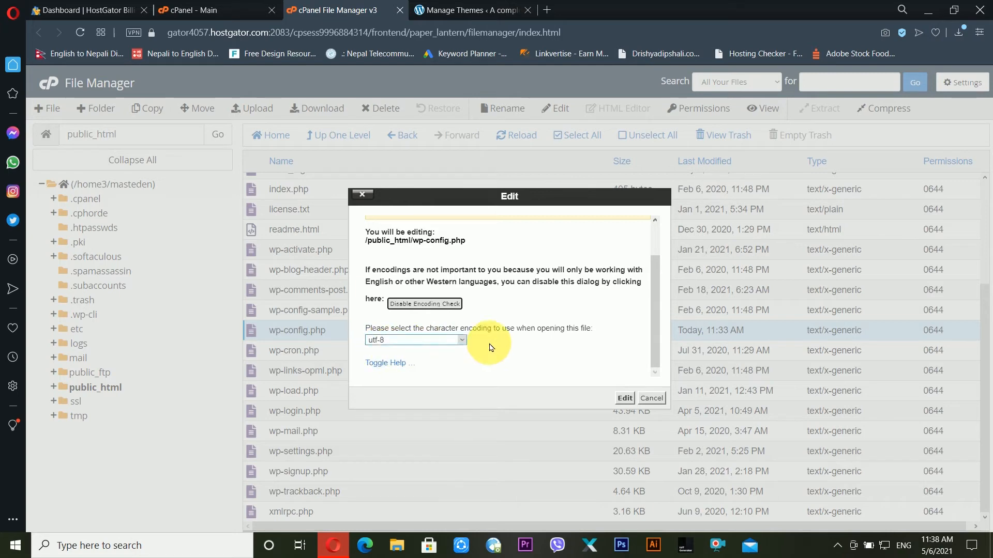
click(625, 399)
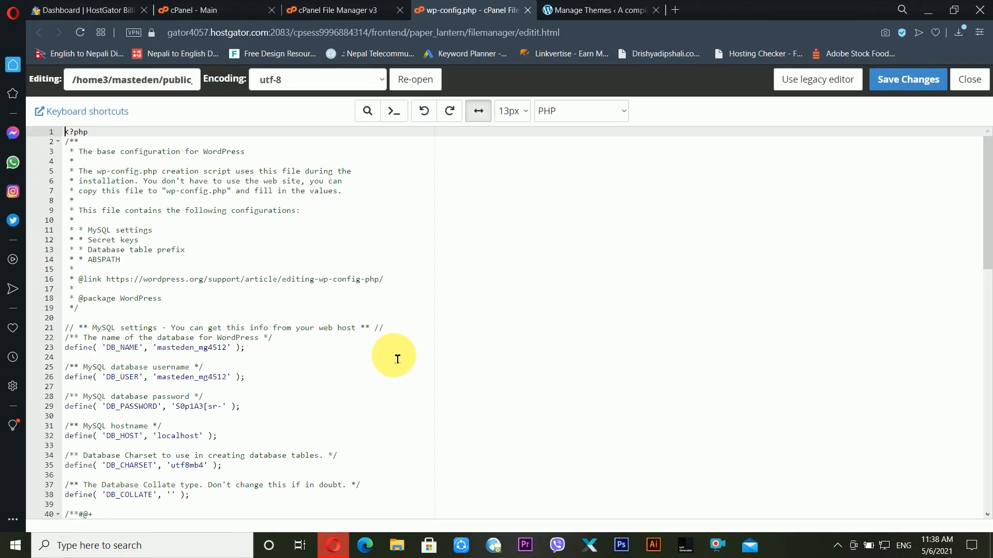
Comment out the multisite define lines from WP_ALLOW_MULTISITE to BLOG_ID_CURRENT_SITE with /* and */ and save wp-config.php
scroll(481, 388, down, 5)
scroll(481, 389, down, 5)
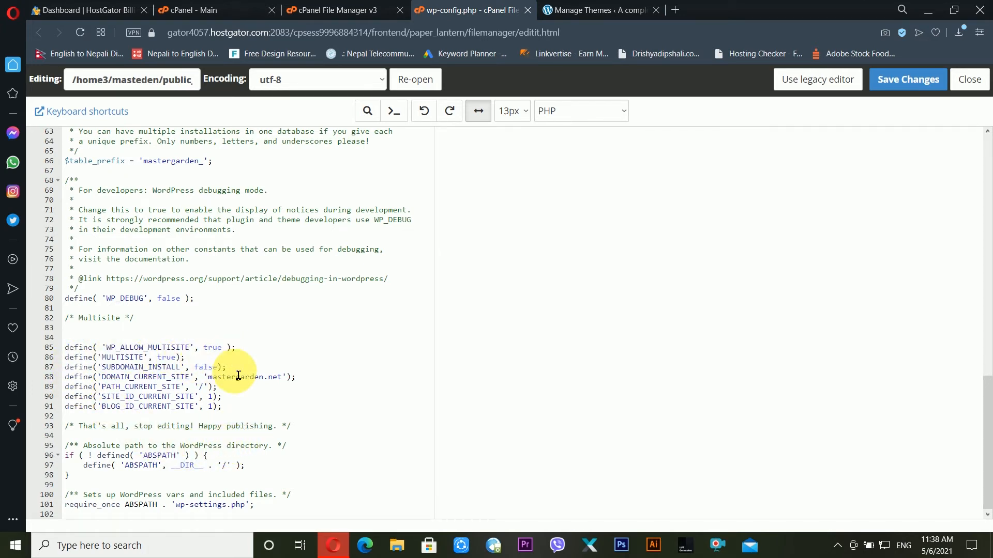
click(124, 345)
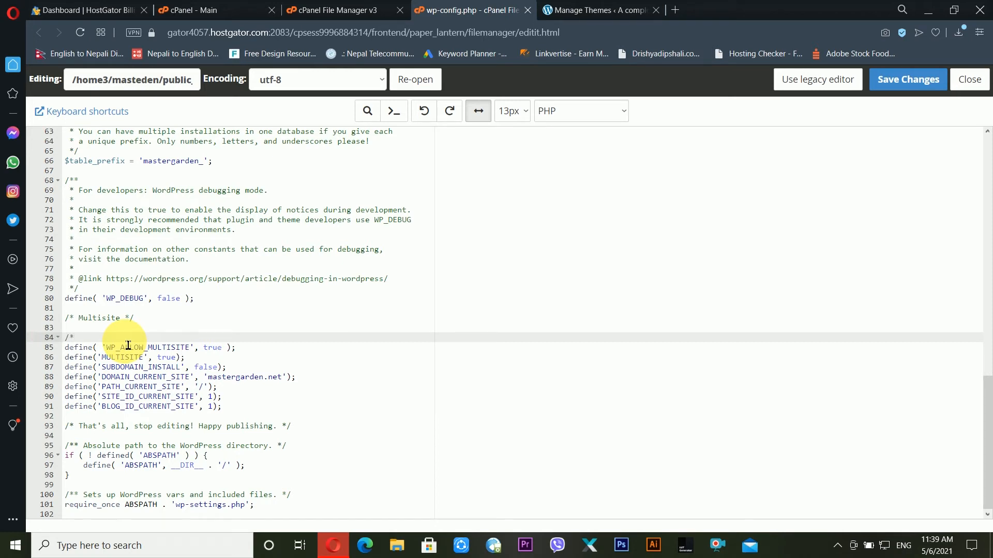
click(264, 415)
click(262, 409)
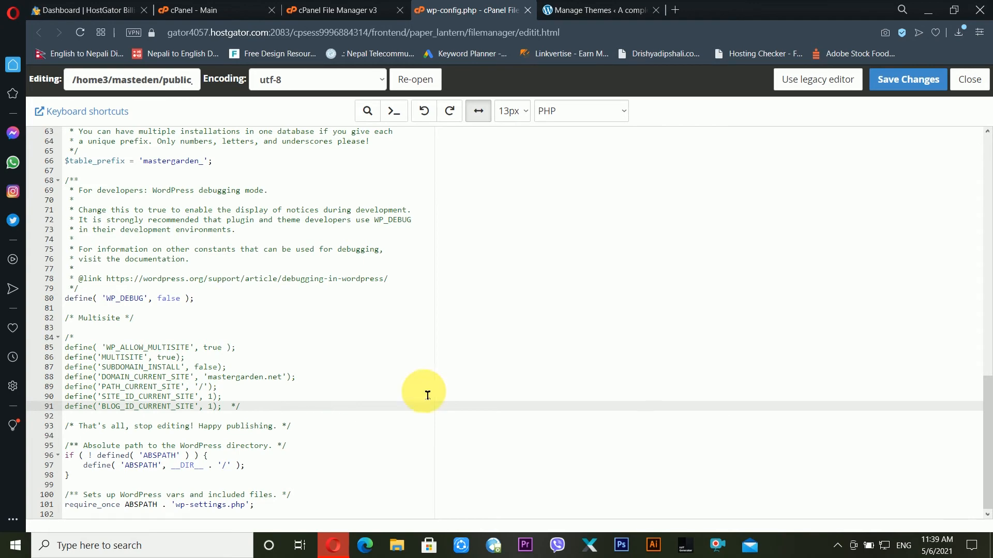
click(903, 83)
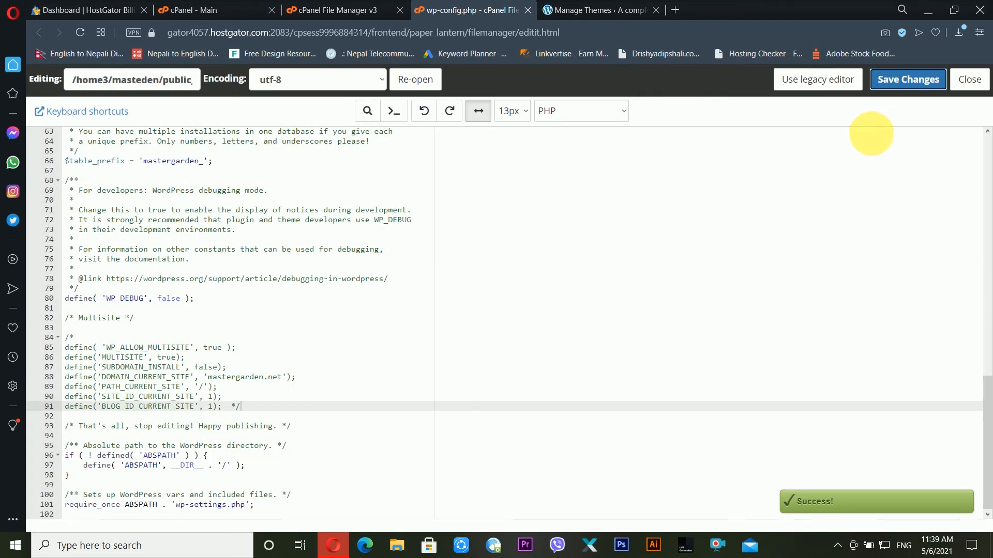
click(818, 506)
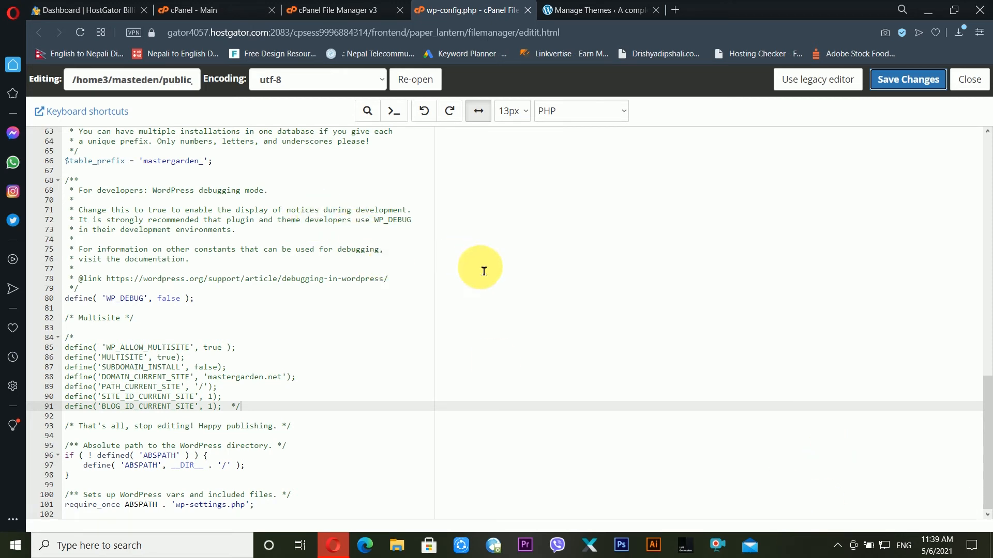
Return to the WordPress admin and reload the Themes page
click(576, 4)
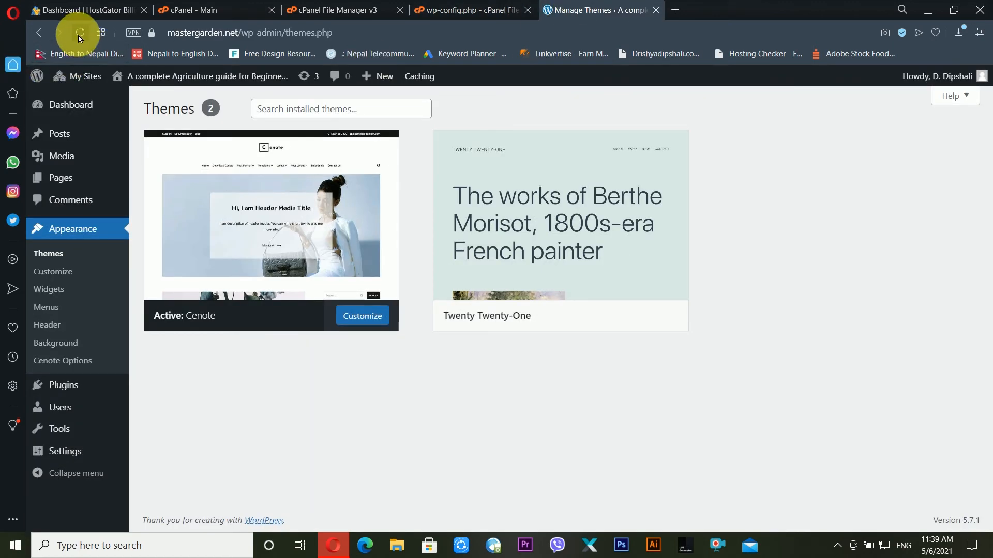
click(79, 33)
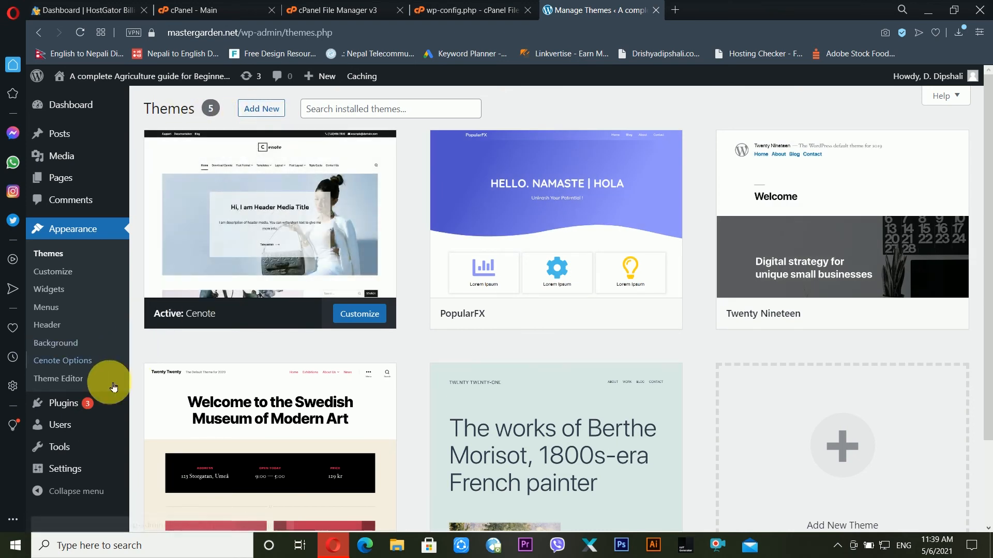
Close the wp-config.php code editor now that the multisite edit is saved
mouse_move(72, 411)
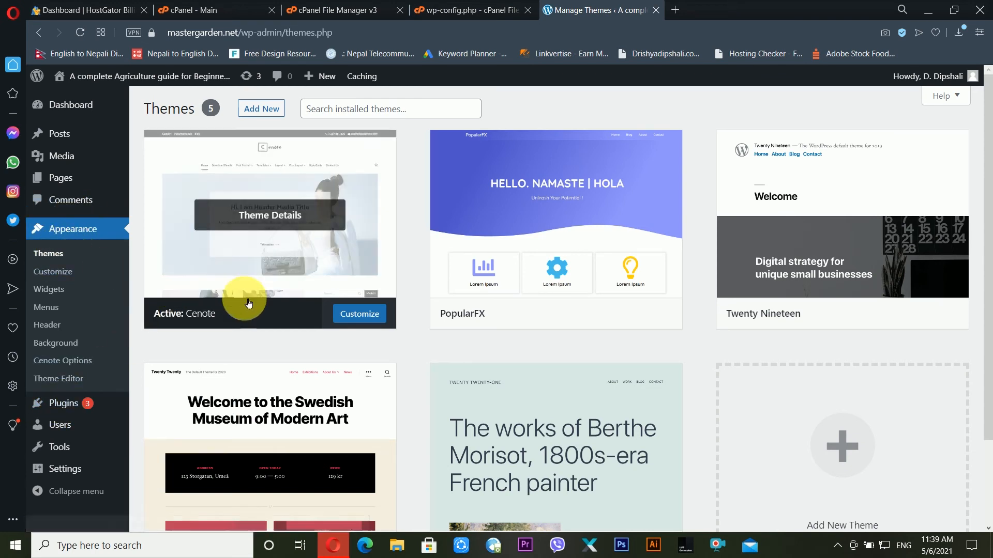
click(357, 6)
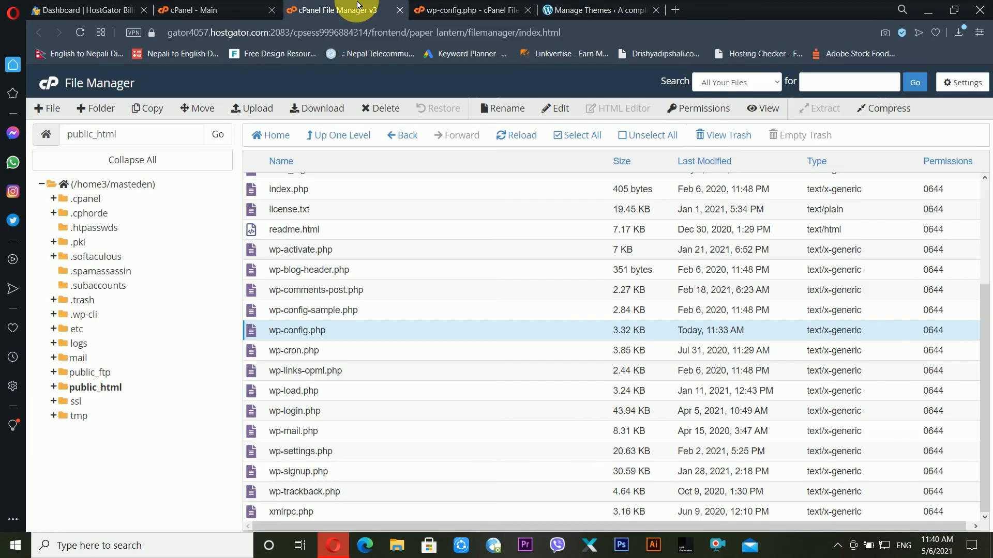
click(533, 12)
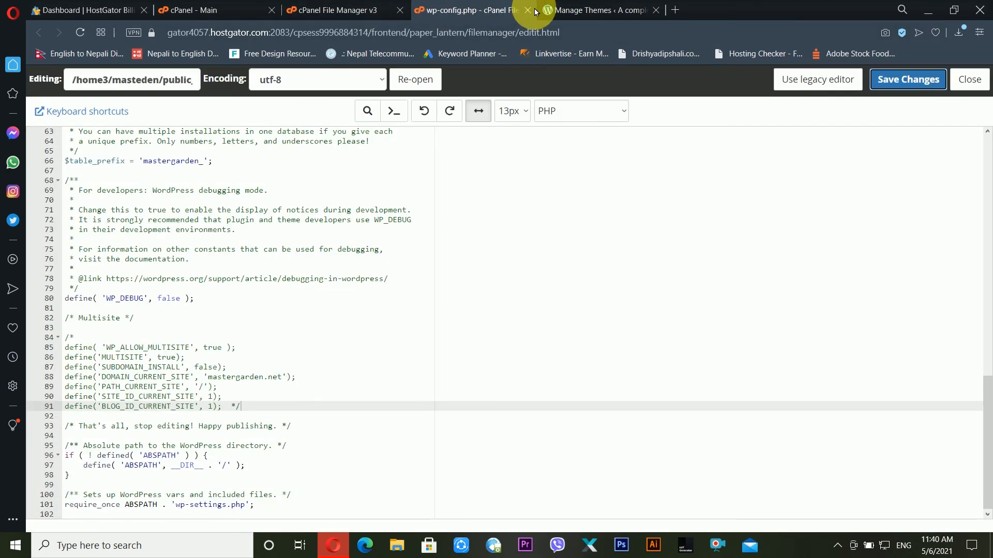
click(528, 11)
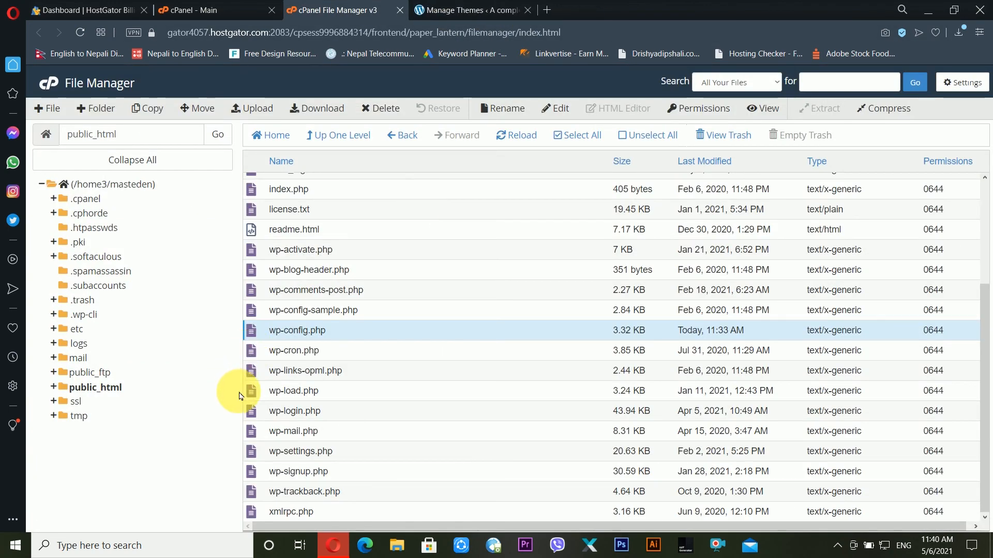
Return to the WordPress Themes page and look through the installed themes and their activation options
click(468, 10)
scroll(536, 418, down, 2)
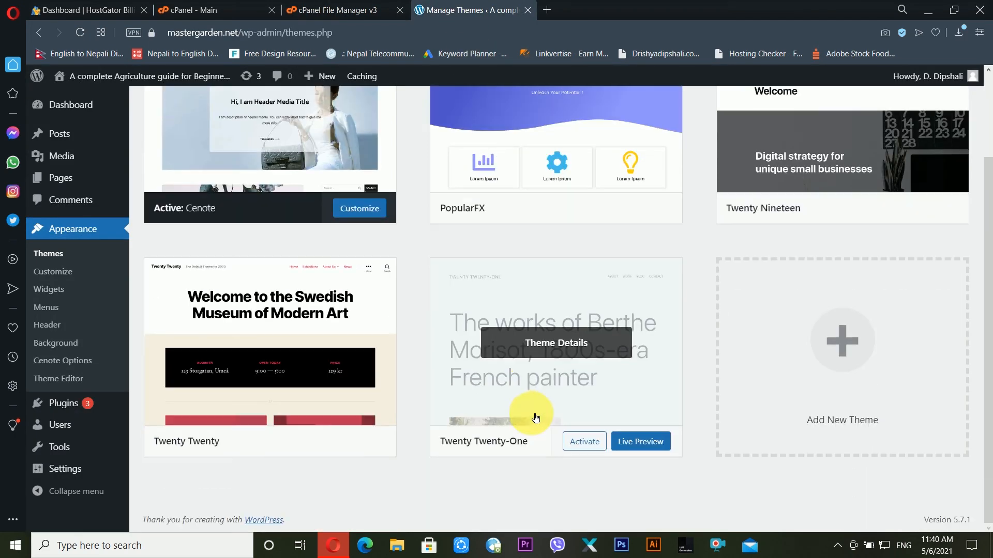
scroll(455, 426, up, 2)
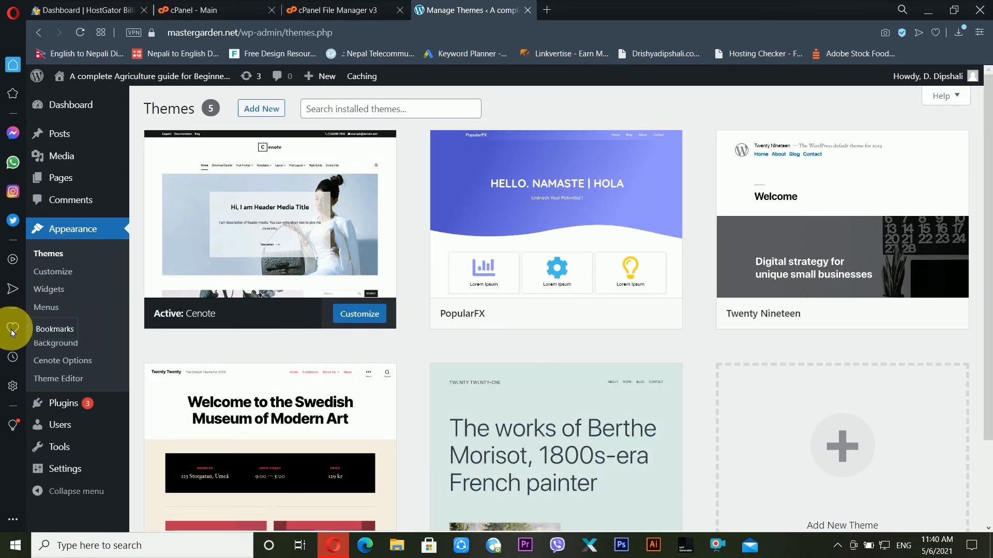